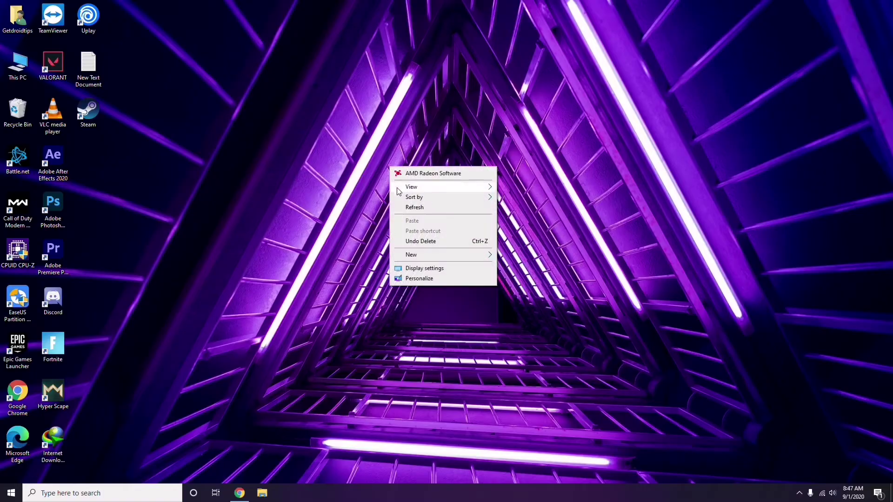
# Step: Refresh the desktop, then bring up the This PC icon's context menu
pyautogui.click(414, 208)
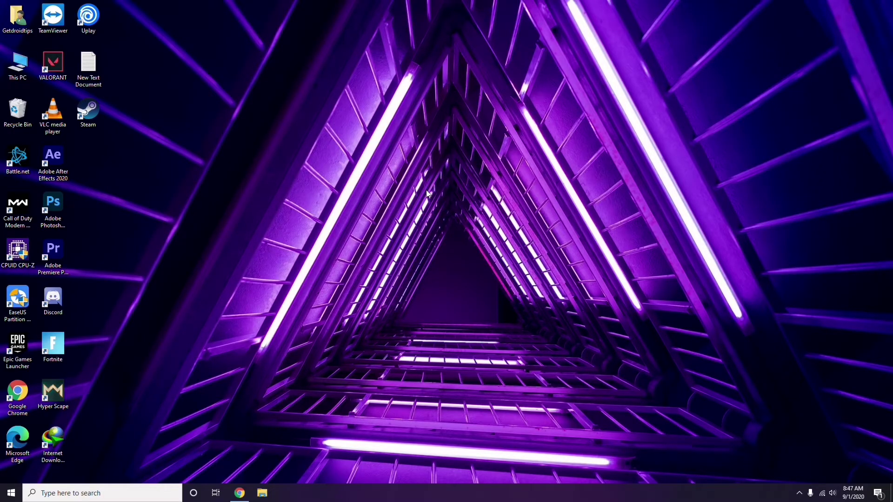
pyautogui.rightClick(339, 131)
pyautogui.click(361, 171)
pyautogui.rightClick(20, 77)
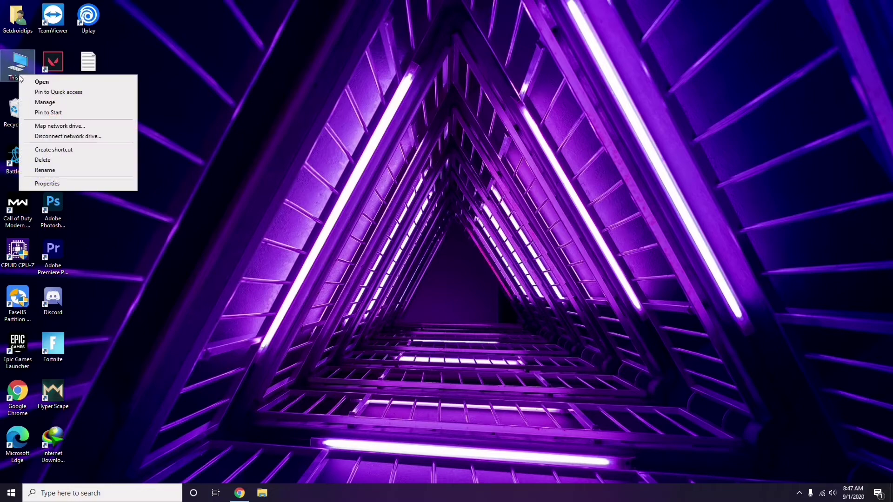
pyautogui.click(45, 103)
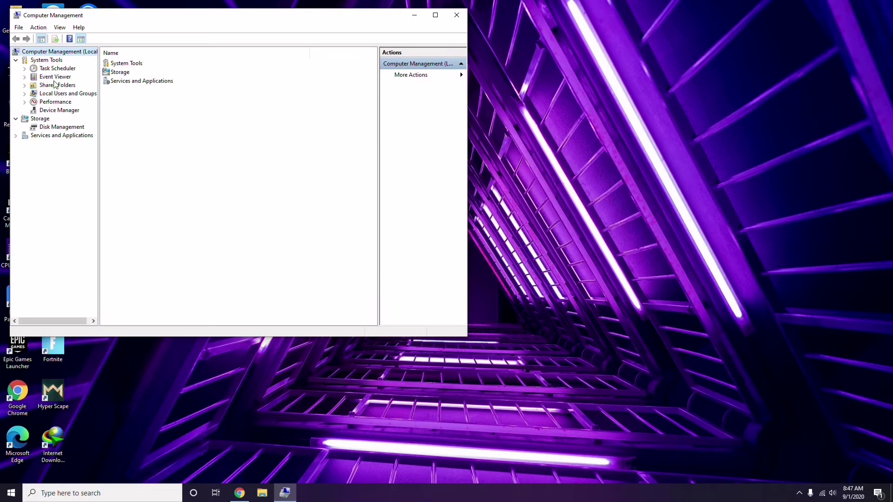
pyautogui.click(55, 110)
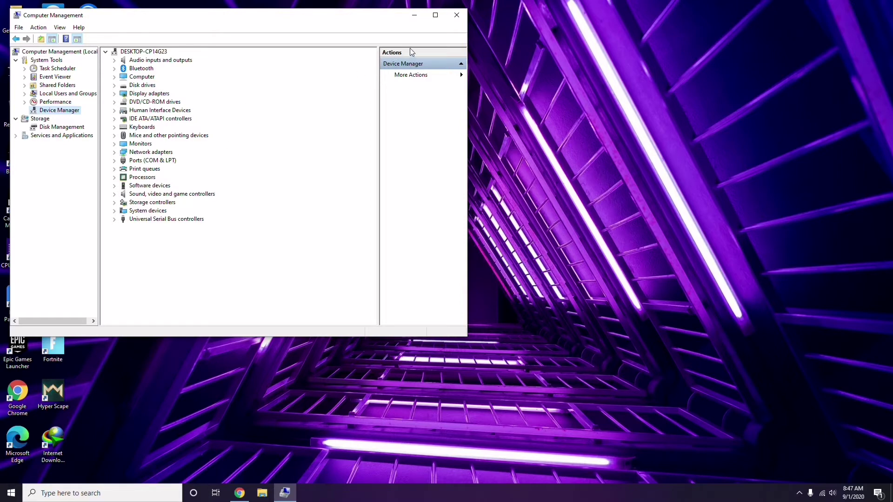
pyautogui.click(456, 15)
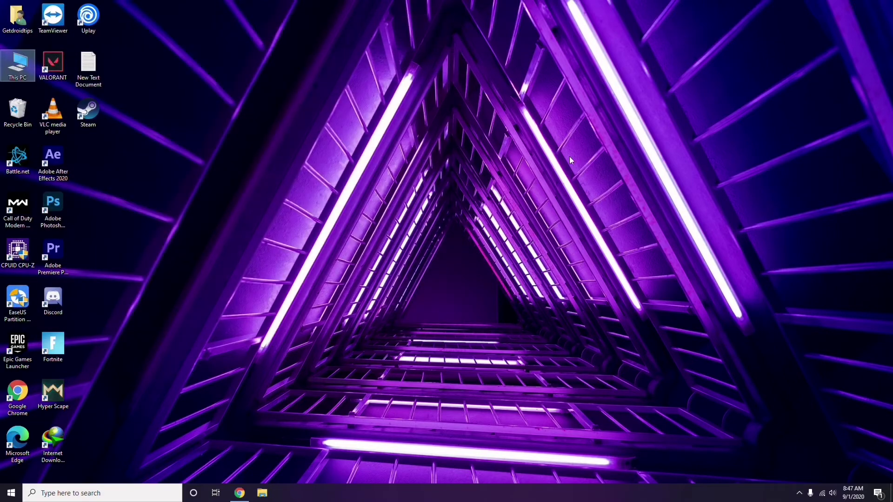
pyautogui.click(801, 500)
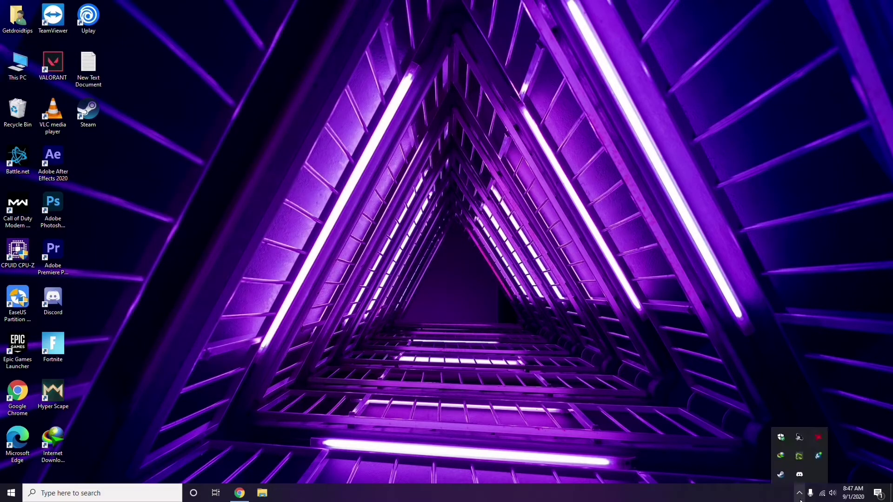
pyautogui.click(818, 439)
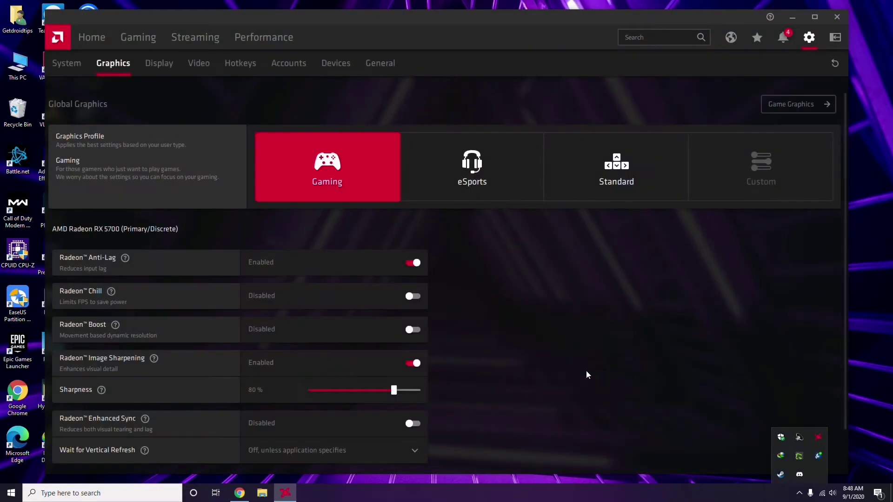
pyautogui.click(74, 65)
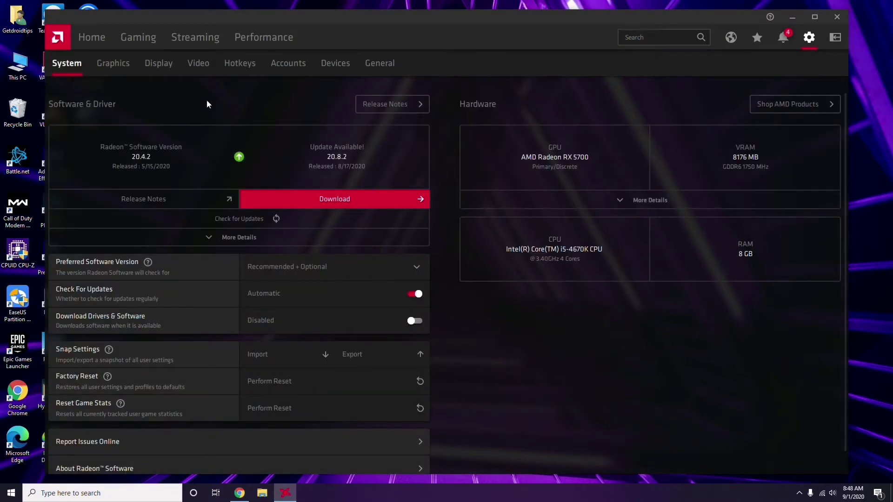
pyautogui.click(110, 66)
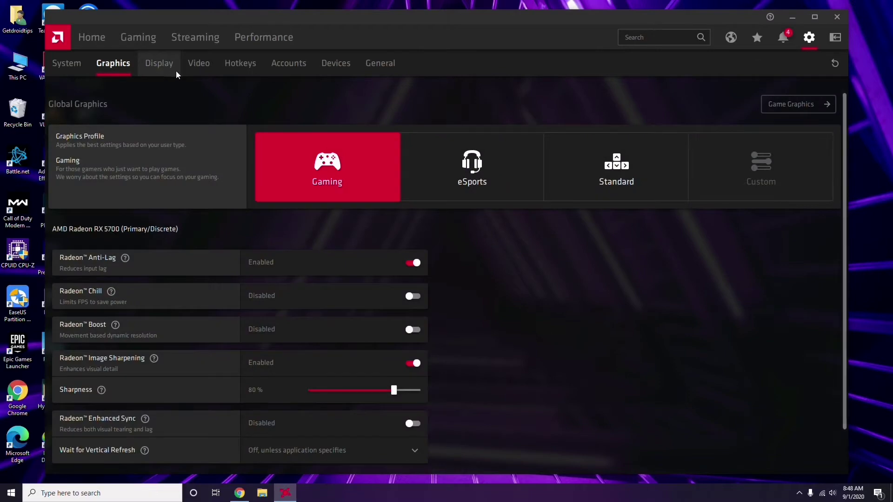
pyautogui.click(169, 69)
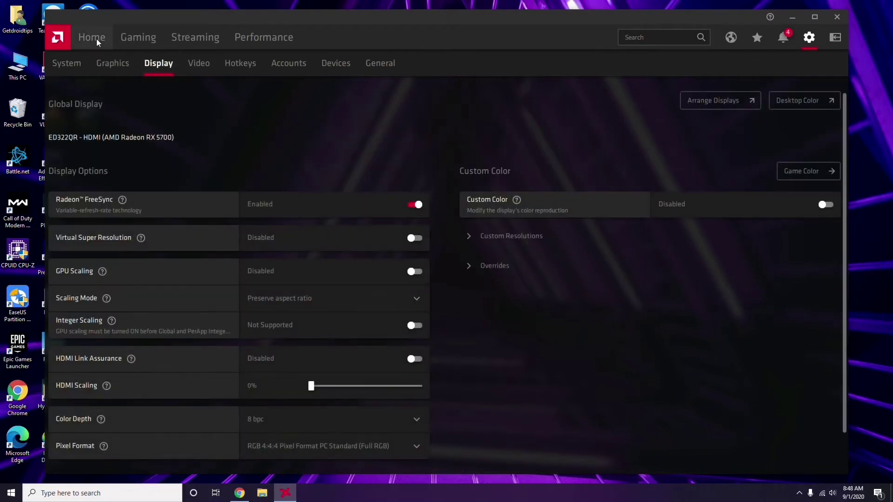
pyautogui.click(97, 41)
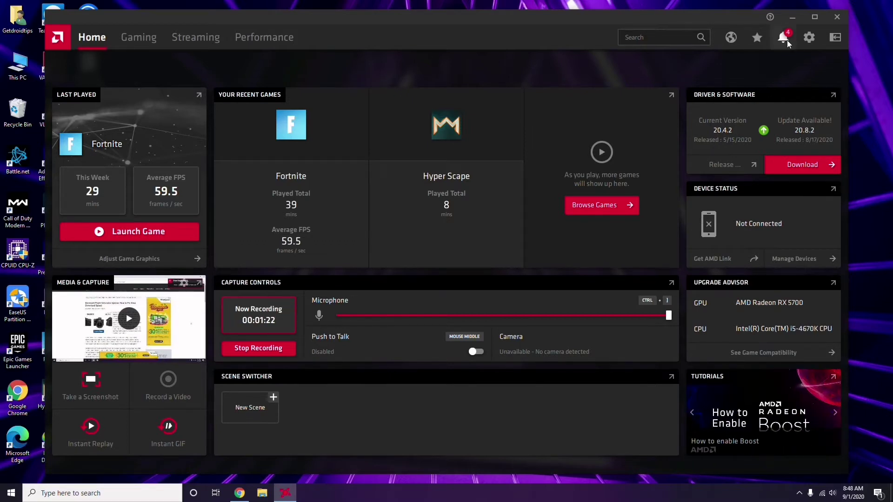
pyautogui.click(839, 18)
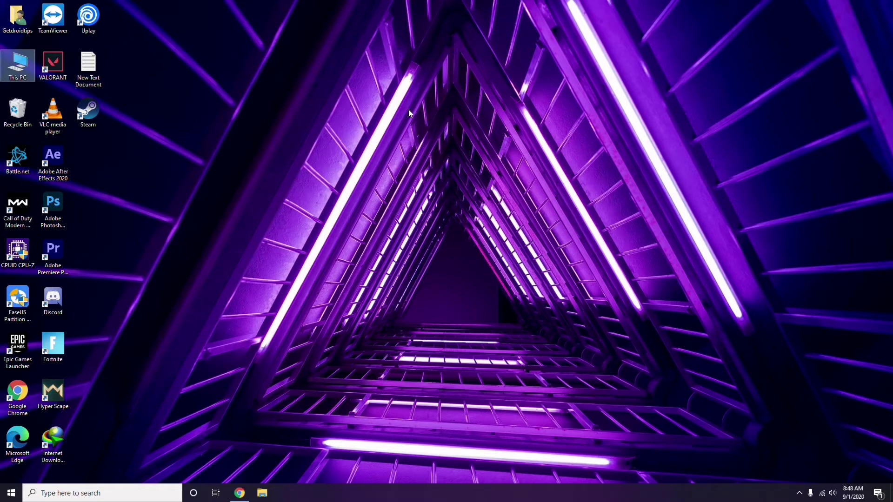
# Step: Refresh the desktop, launch Steam from its desktop icon and show the Steam client menu
pyautogui.rightClick(188, 120)
pyautogui.click(203, 163)
pyautogui.doubleClick(88, 114)
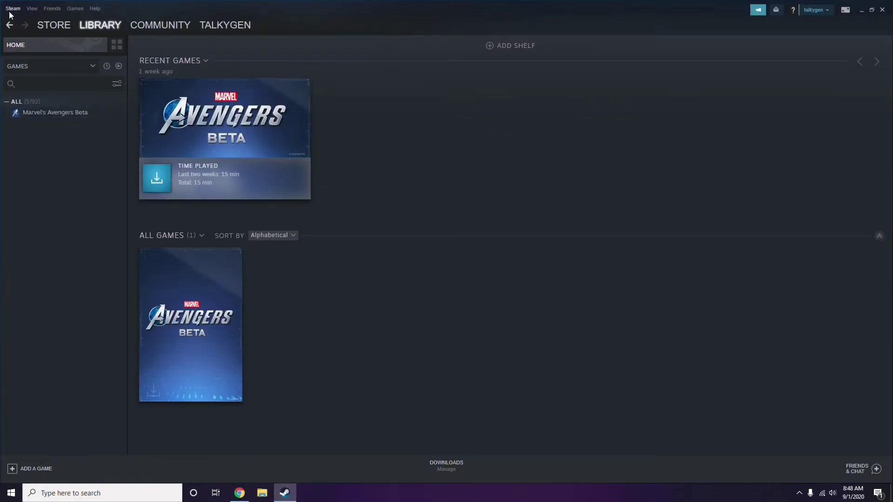
pyautogui.click(12, 9)
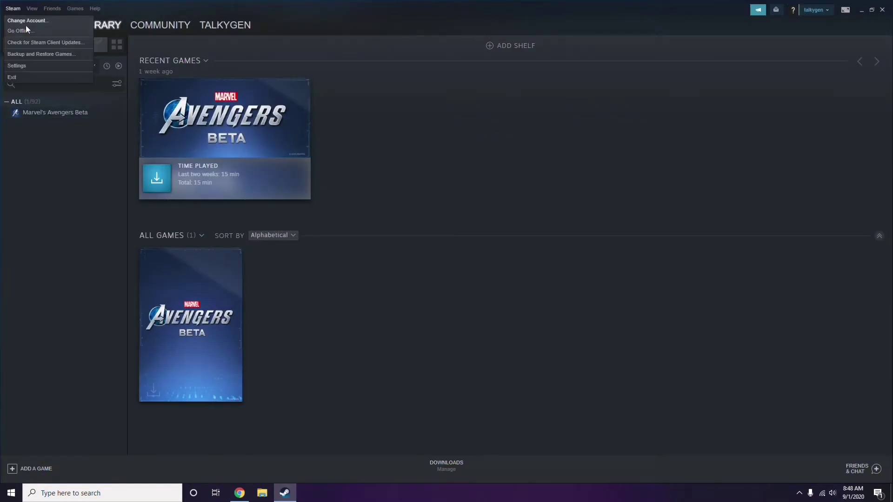
# Step: In Steam Settings' In-Game page, untick 'Enable the Steam Overlay while in-game' and confirm with OK
pyautogui.click(29, 66)
pyautogui.moveTo(543, 180); pyautogui.dragTo(496, 105)
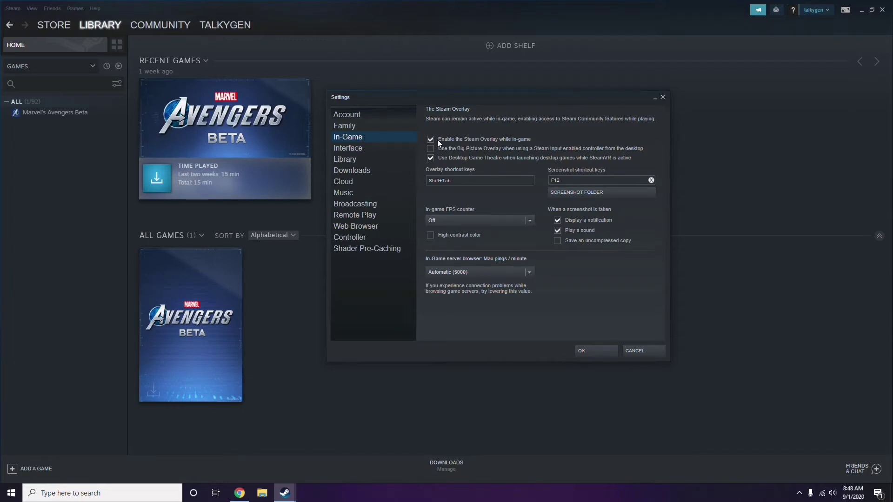
pyautogui.click(475, 140)
pyautogui.click(587, 351)
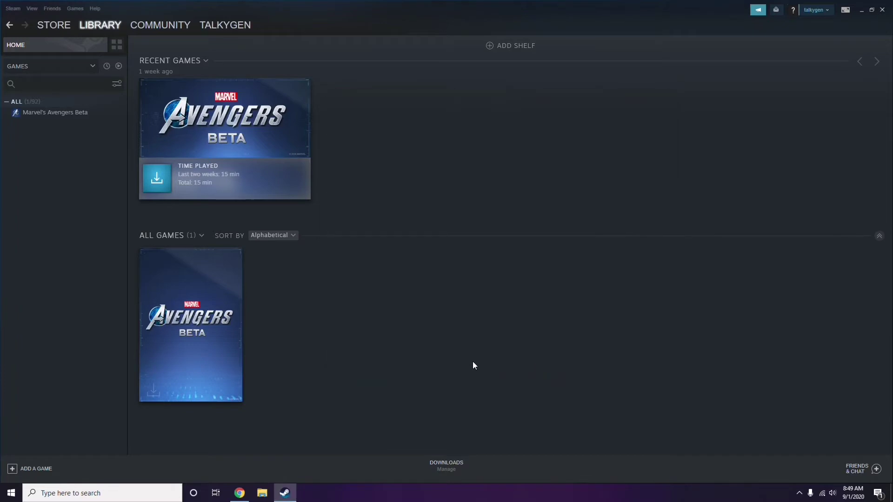
# Step: Close Steam, refresh the desktop and launch Discord from its desktop icon
pyautogui.click(882, 9)
pyautogui.rightClick(365, 152)
pyautogui.click(388, 189)
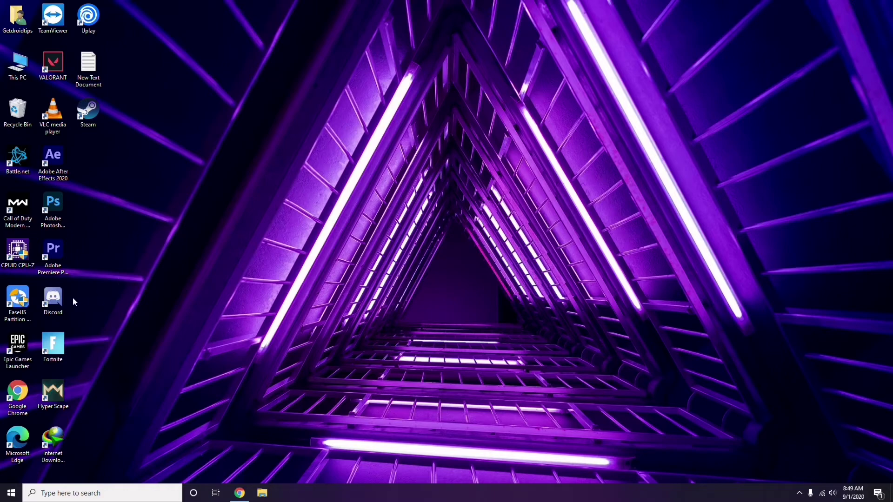
pyautogui.doubleClick(60, 297)
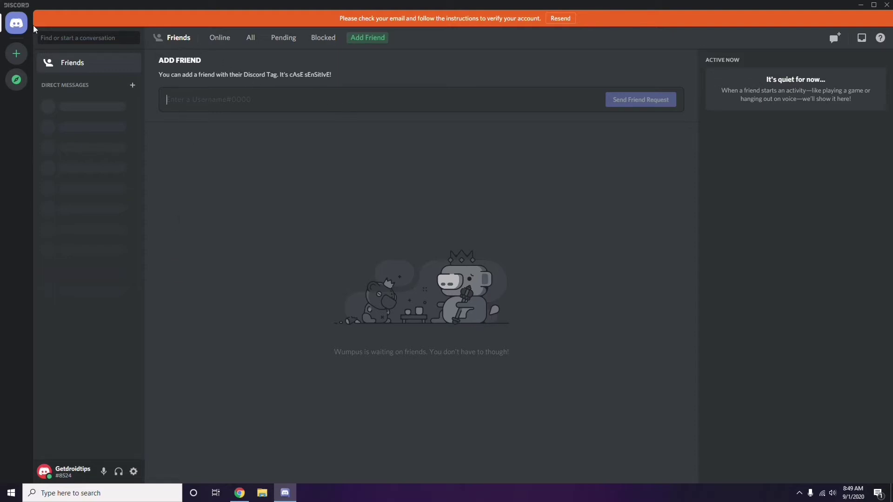
# Step: Switch off the OpenH264 Video Codec toggle in Discord's Voice & Video user settings
pyautogui.click(134, 473)
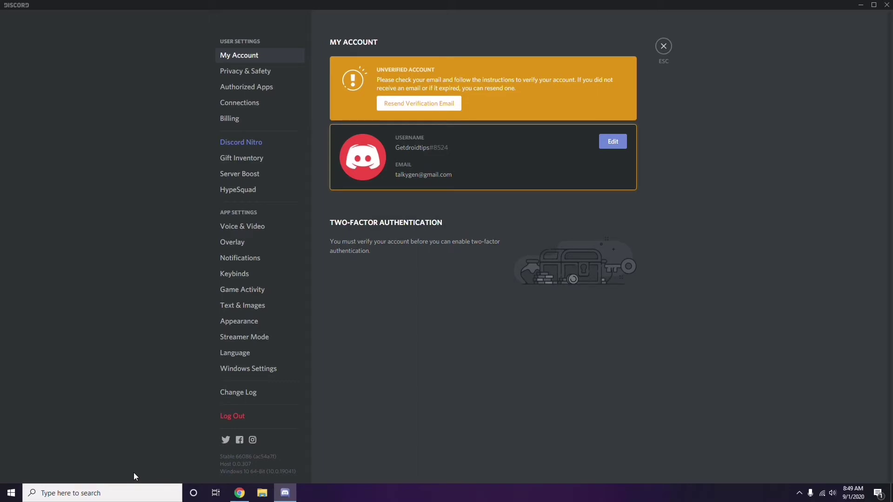
pyautogui.click(237, 228)
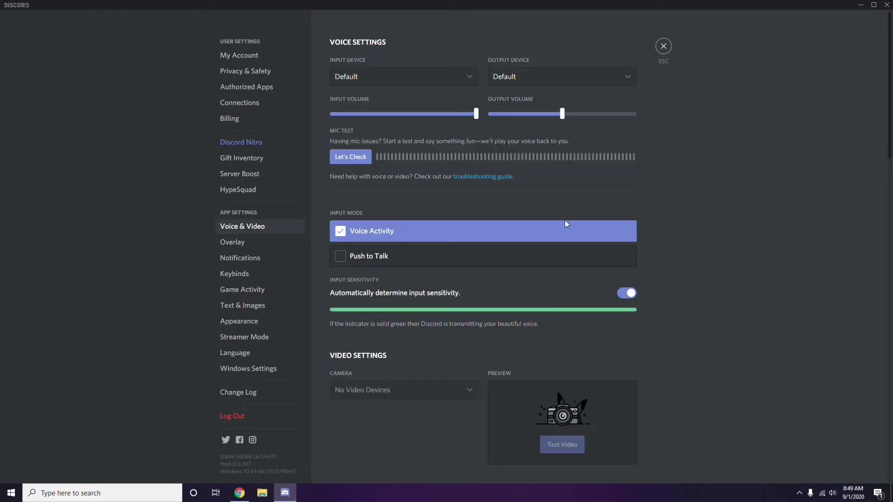
pyautogui.scroll(-2, 681, 224)
pyautogui.scroll(-6, 682, 223)
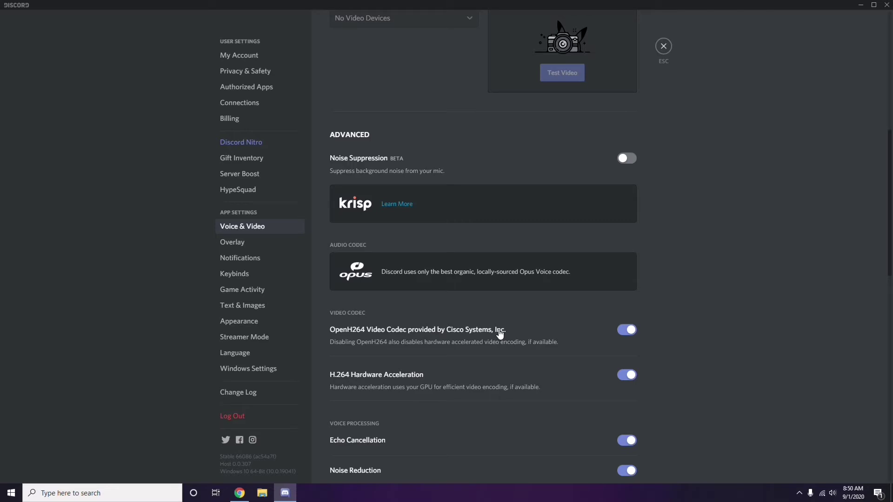
pyautogui.click(627, 330)
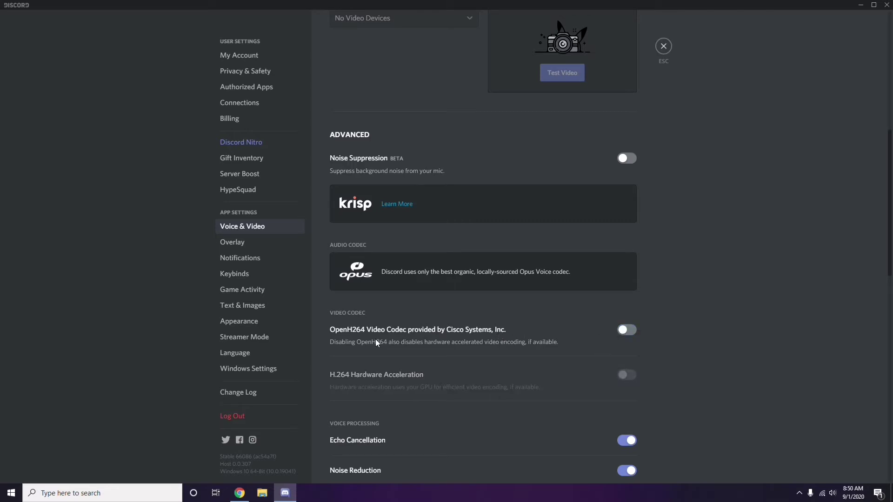
pyautogui.scroll(-2, 462, 334)
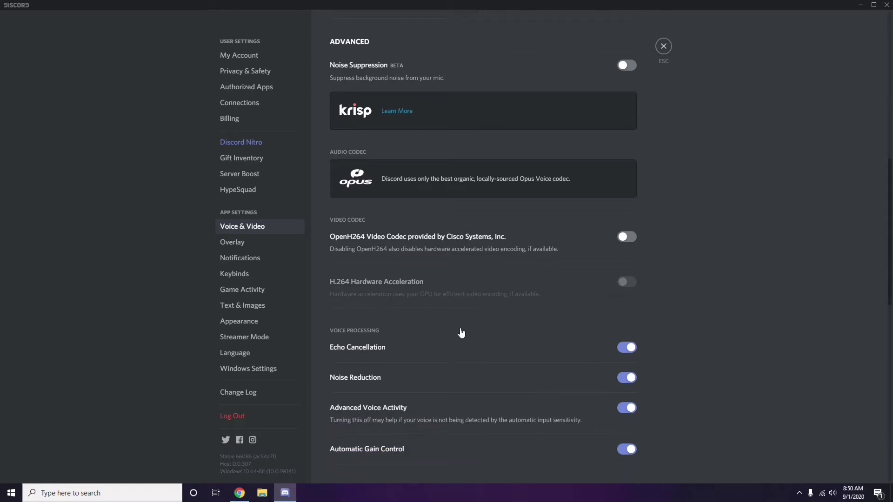
pyautogui.scroll(-4, 461, 333)
pyautogui.scroll(1, 461, 333)
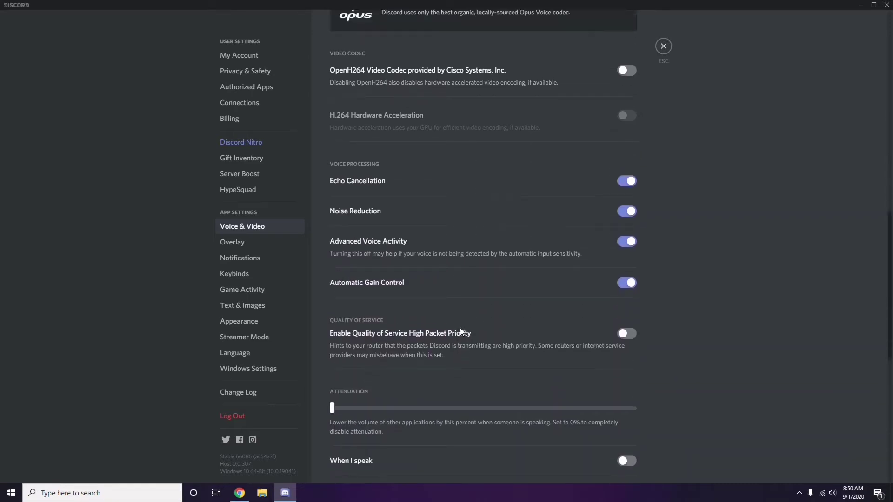
# Step: Switch off 'Enable in-game overlay' on Discord's Overlay settings page
pyautogui.click(233, 243)
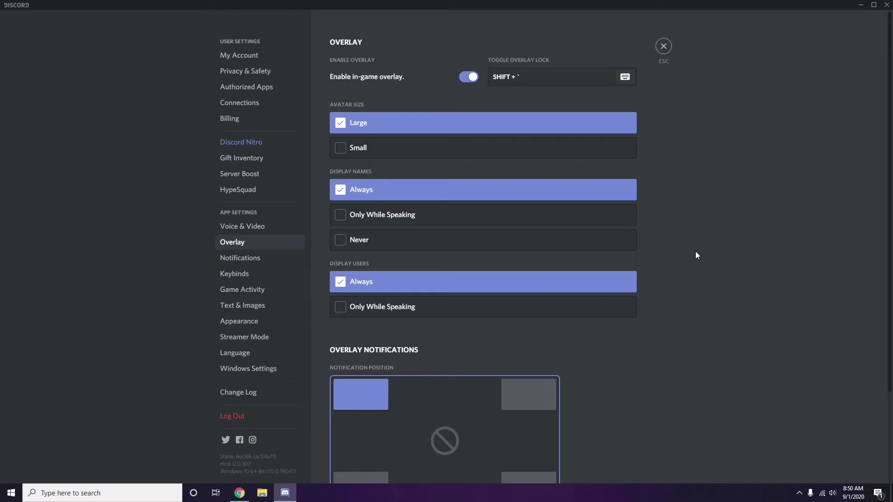
pyautogui.scroll(-1, 691, 248)
pyautogui.scroll(1, 691, 247)
pyautogui.click(465, 79)
# Step: Turn off Hardware Acceleration under Appearance > Advanced and confirm the restart with Okay
pyautogui.click(246, 324)
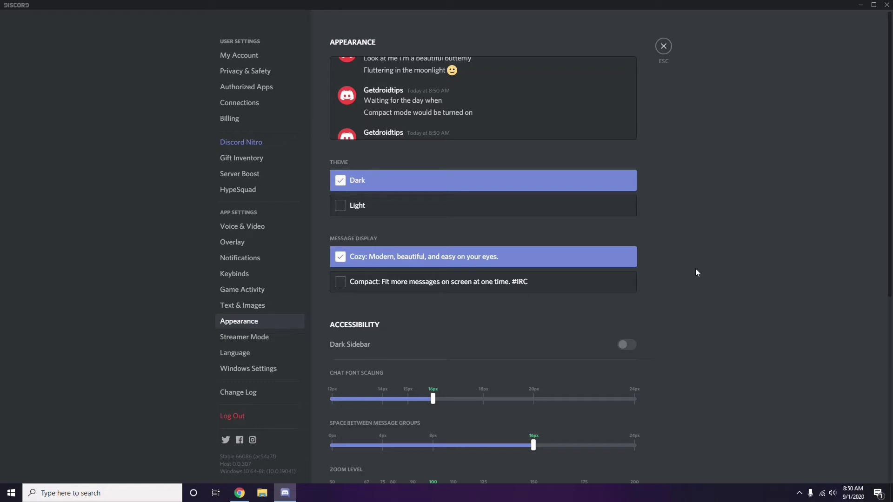
pyautogui.scroll(-6, 697, 271)
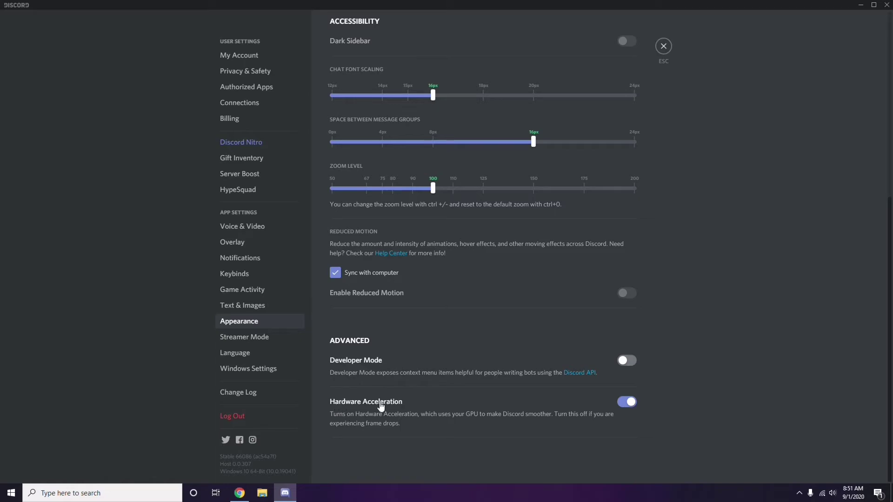
pyautogui.click(626, 403)
pyautogui.click(513, 276)
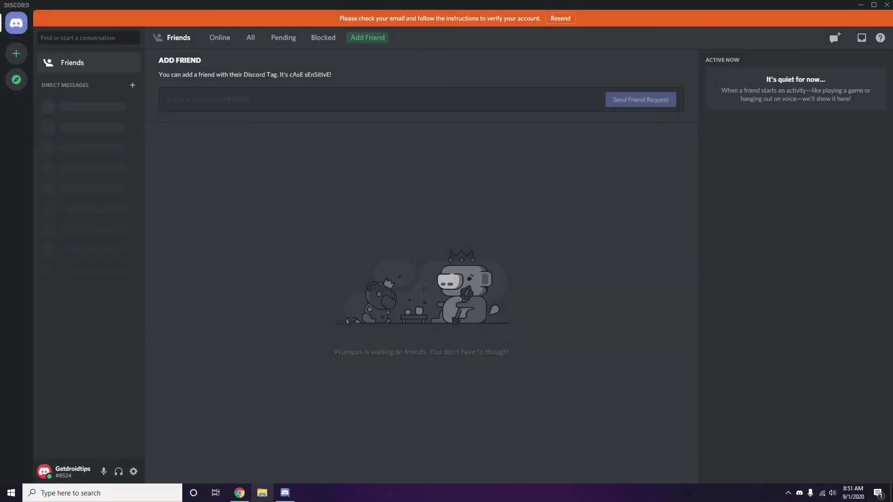
# Step: Minimize Discord and refresh the Windows desktop
pyautogui.click(861, 5)
pyautogui.rightClick(355, 118)
pyautogui.click(378, 161)
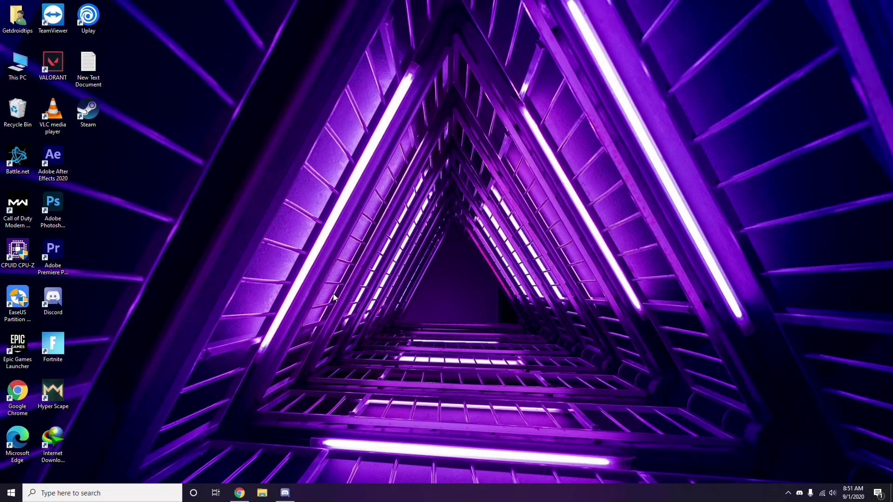
# Step: Search the taskbar for 'windows' and open Windows Update settings
pyautogui.click(71, 494)
pyautogui.write('windows')
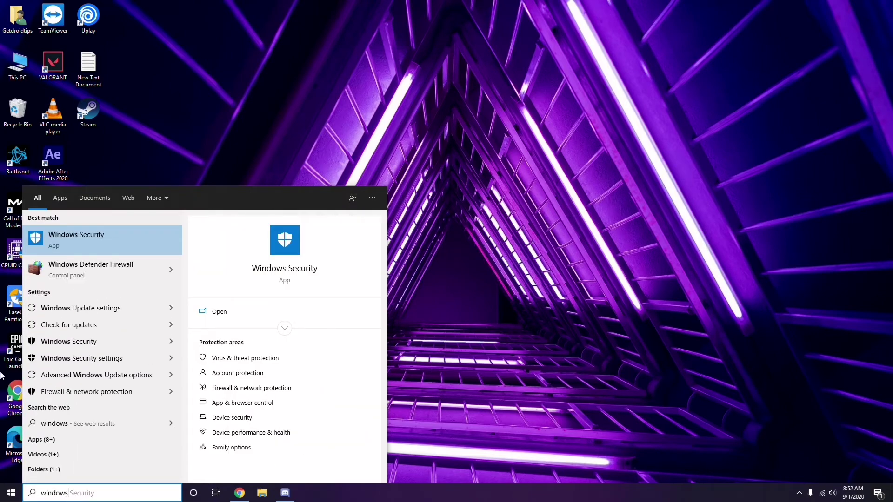
pyautogui.click(112, 309)
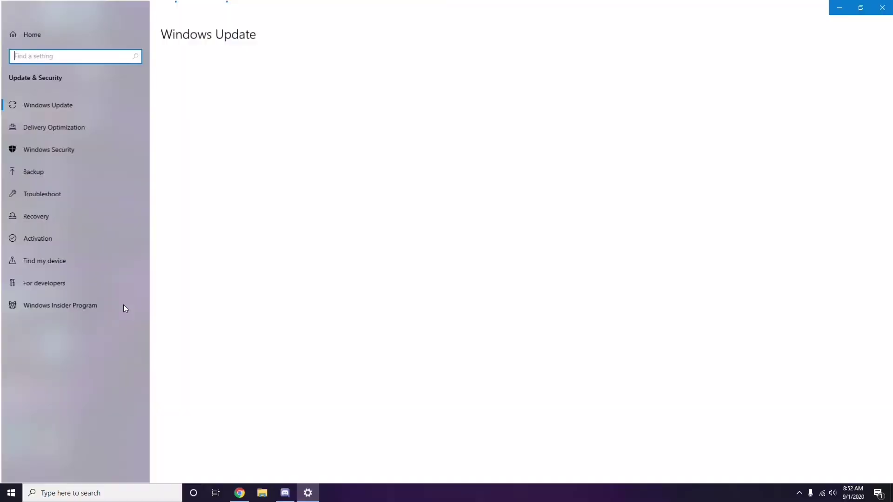